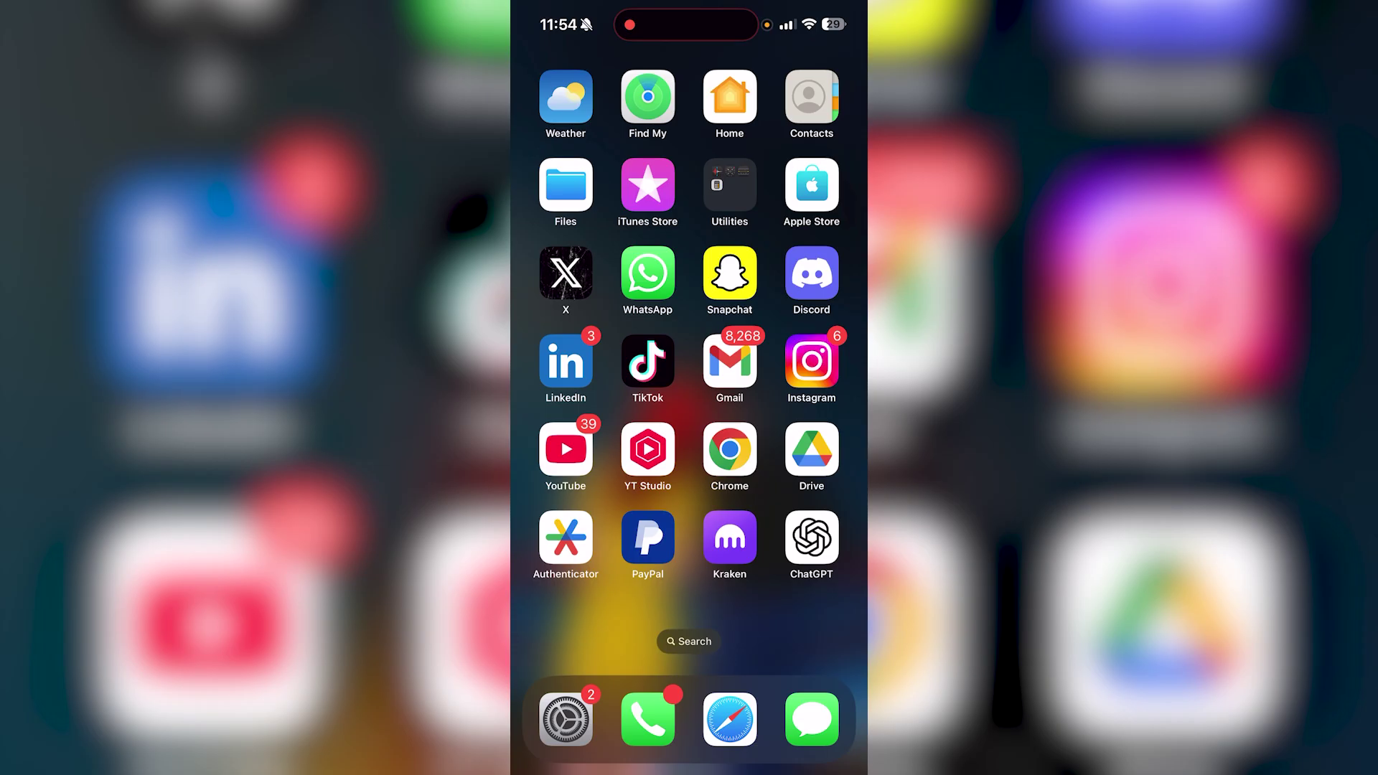
Switch the Do Not Disturb focus on, then off again, from Control Center
left_click_drag(818, 22, 818, 431)
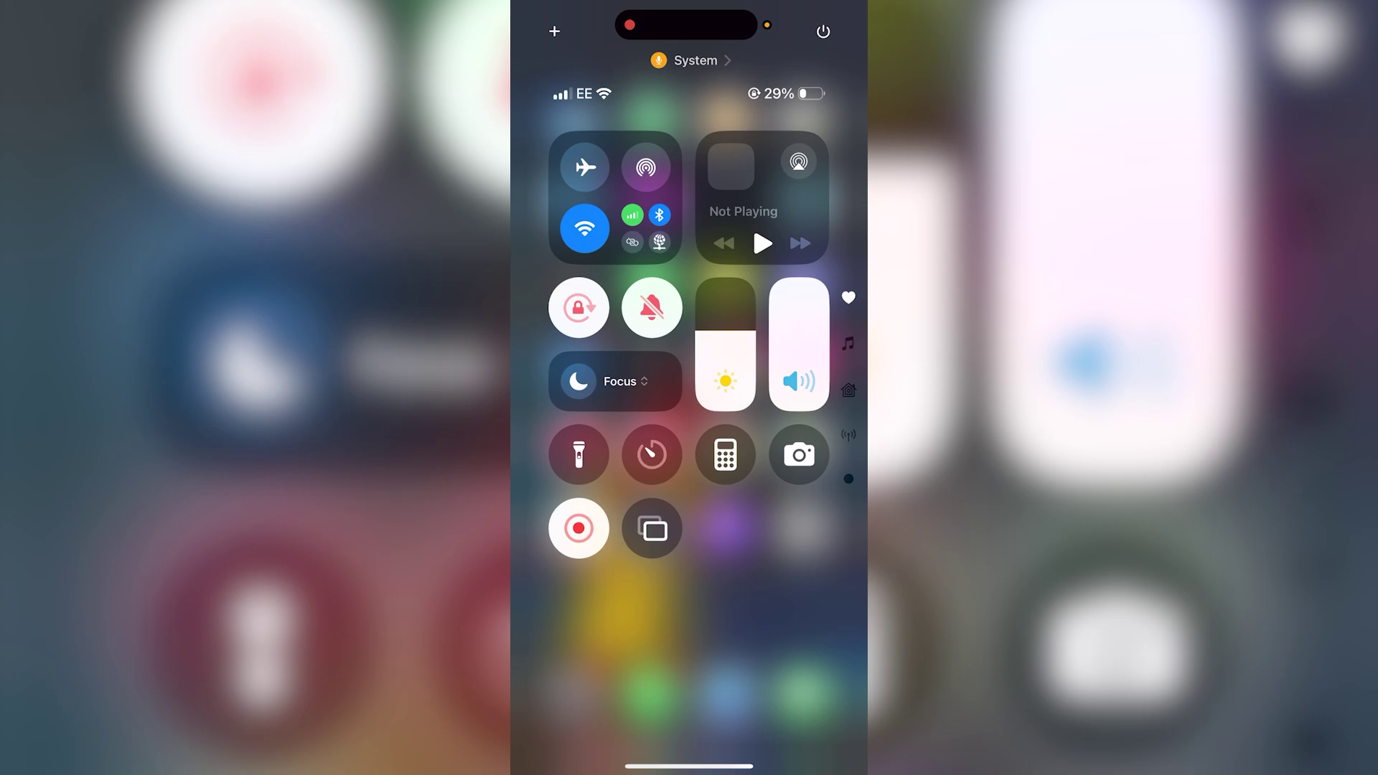
left_click(579, 381)
left_click(625, 381)
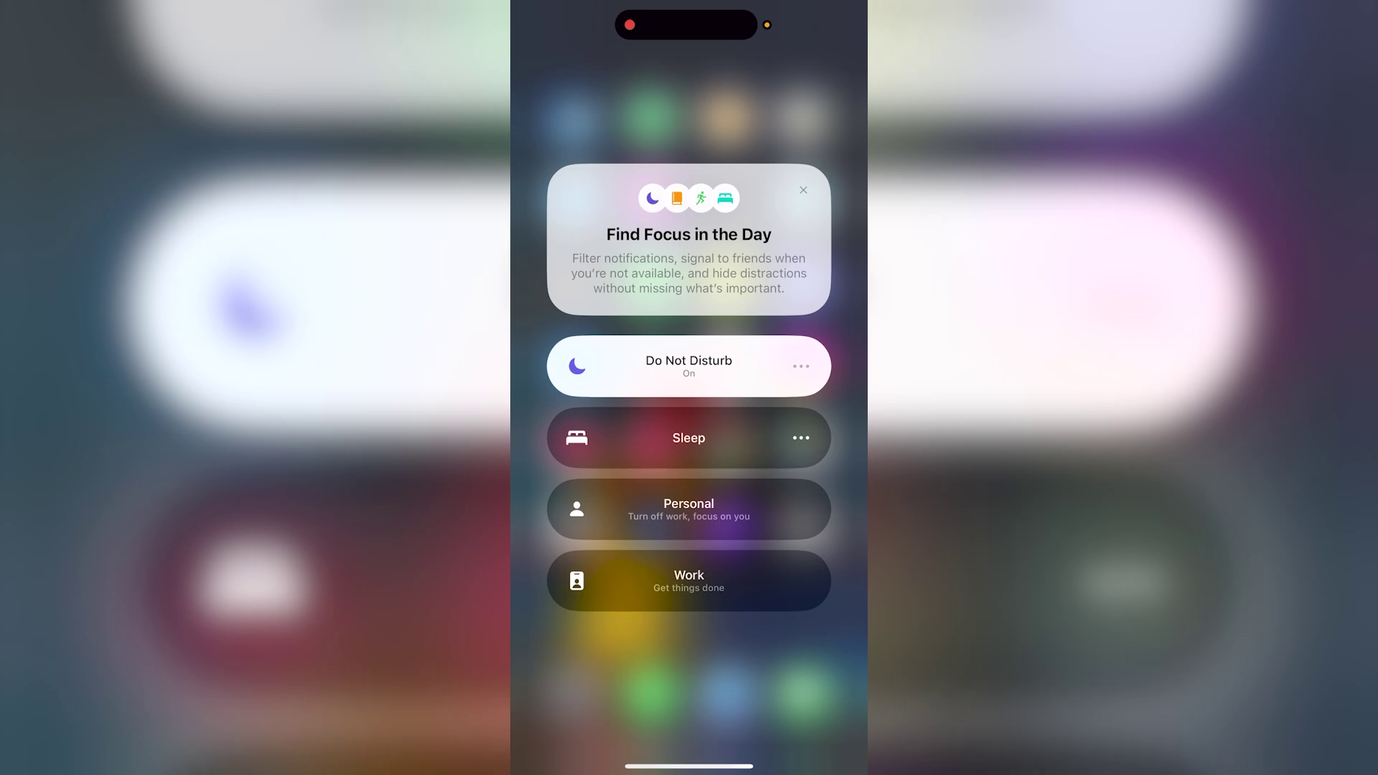
left_click(689, 366)
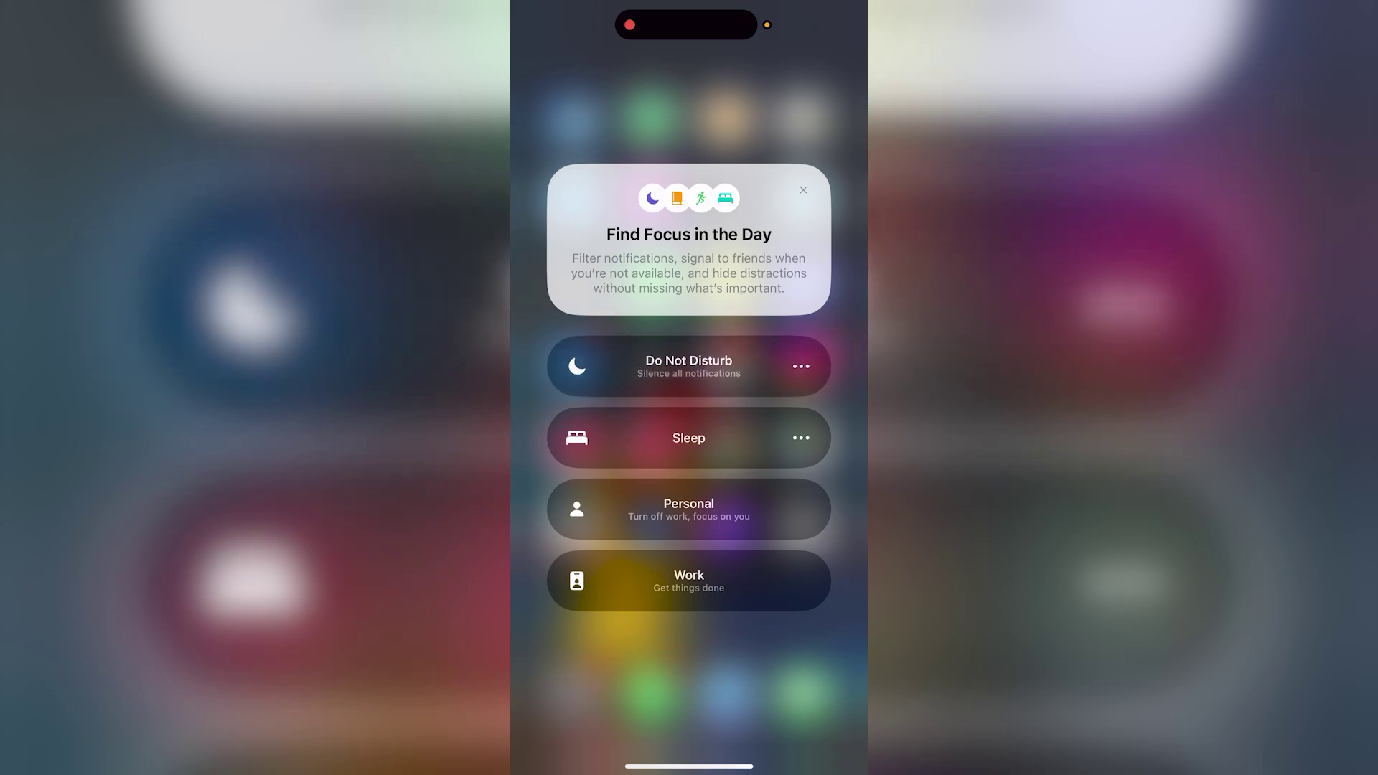
left_click(689, 689)
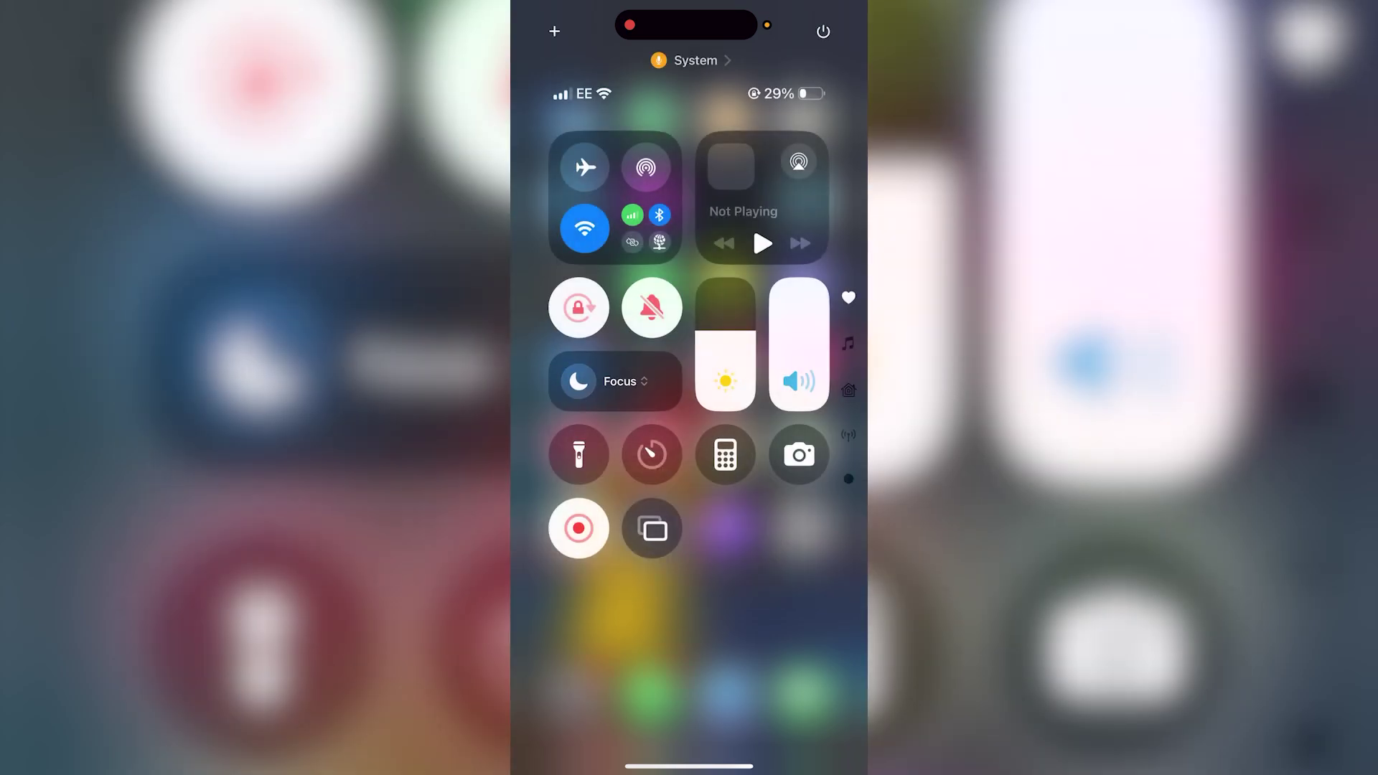
Return home, launch Settings, go to Apps and search the list for Phone
left_click(690, 645)
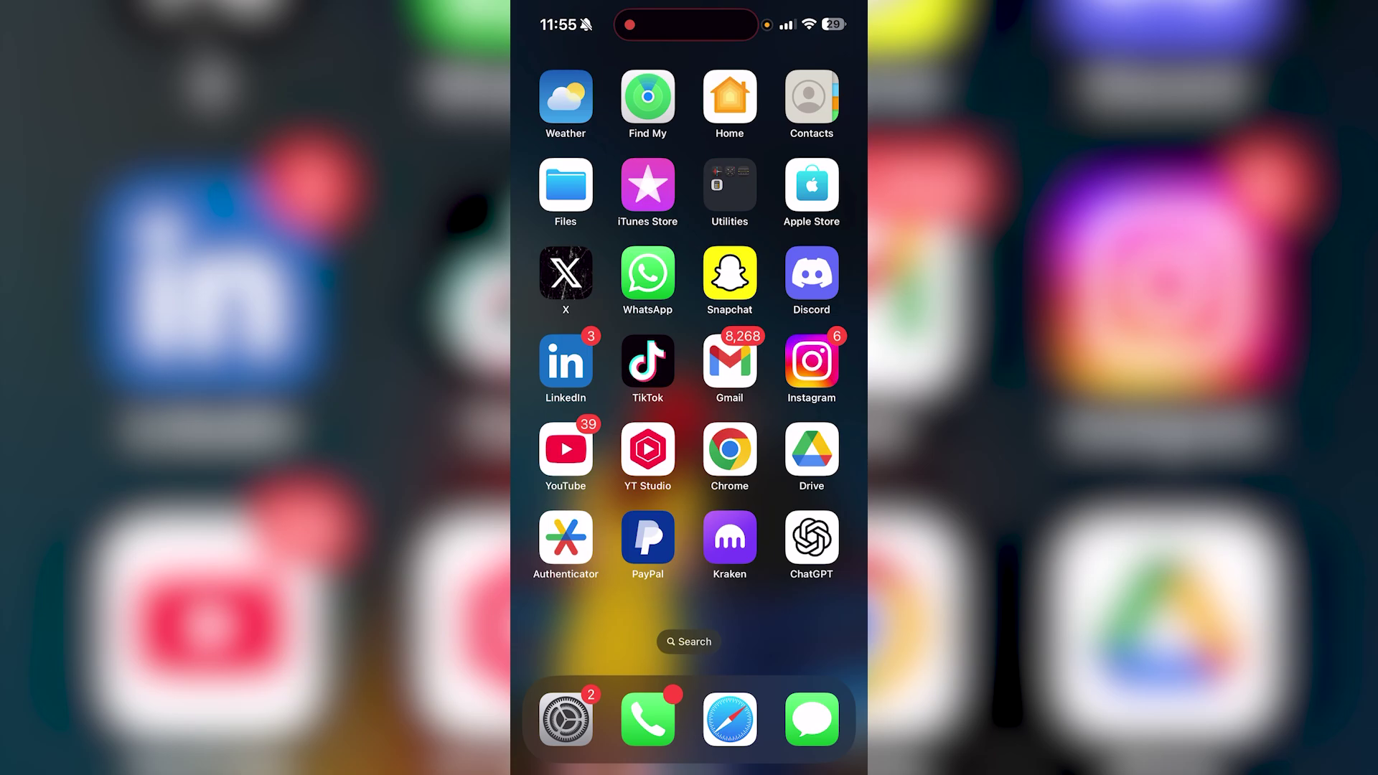
left_click(565, 719)
scroll(689, 431, "down", 5)
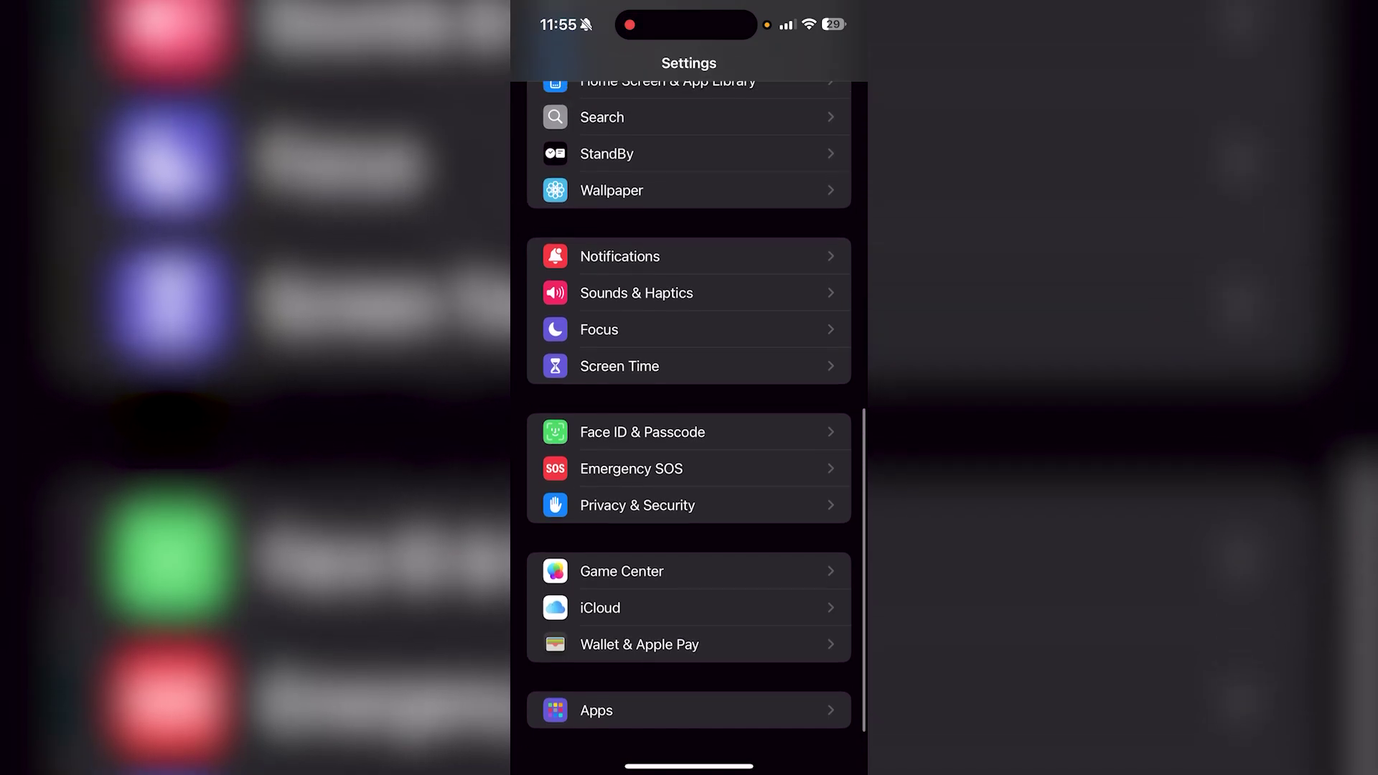
left_click(597, 712)
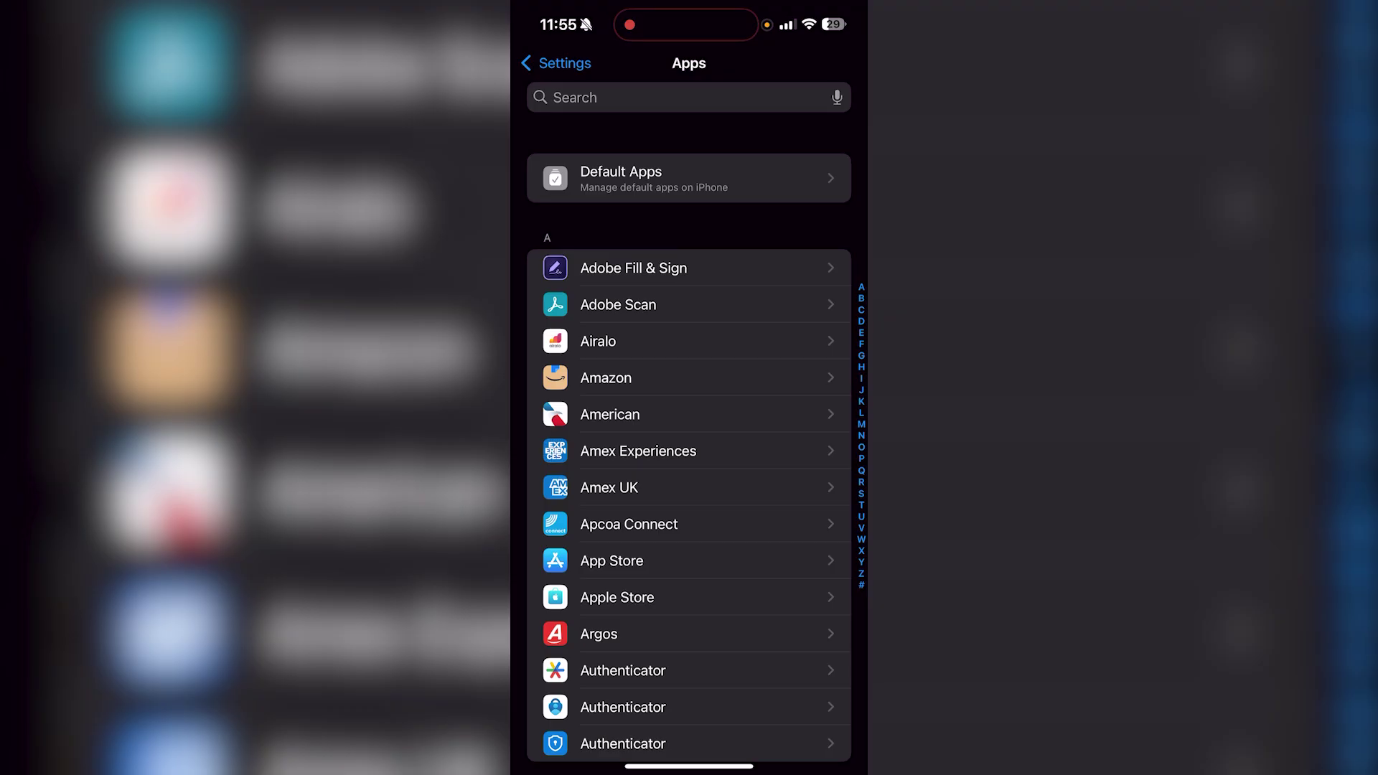
left_click(689, 98)
type("P")
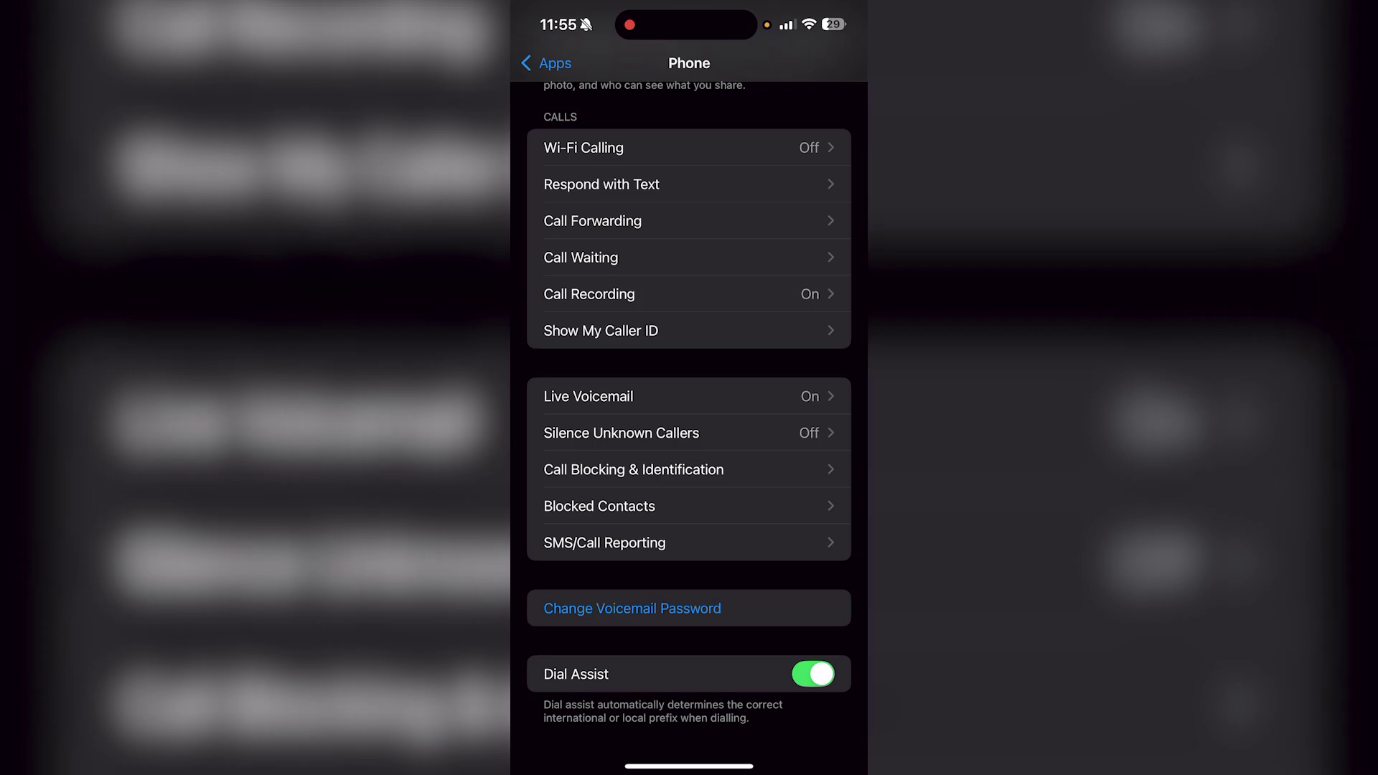
Open Silence Unknown Callers under Phone settings to confirm its toggle is off
left_click(622, 433)
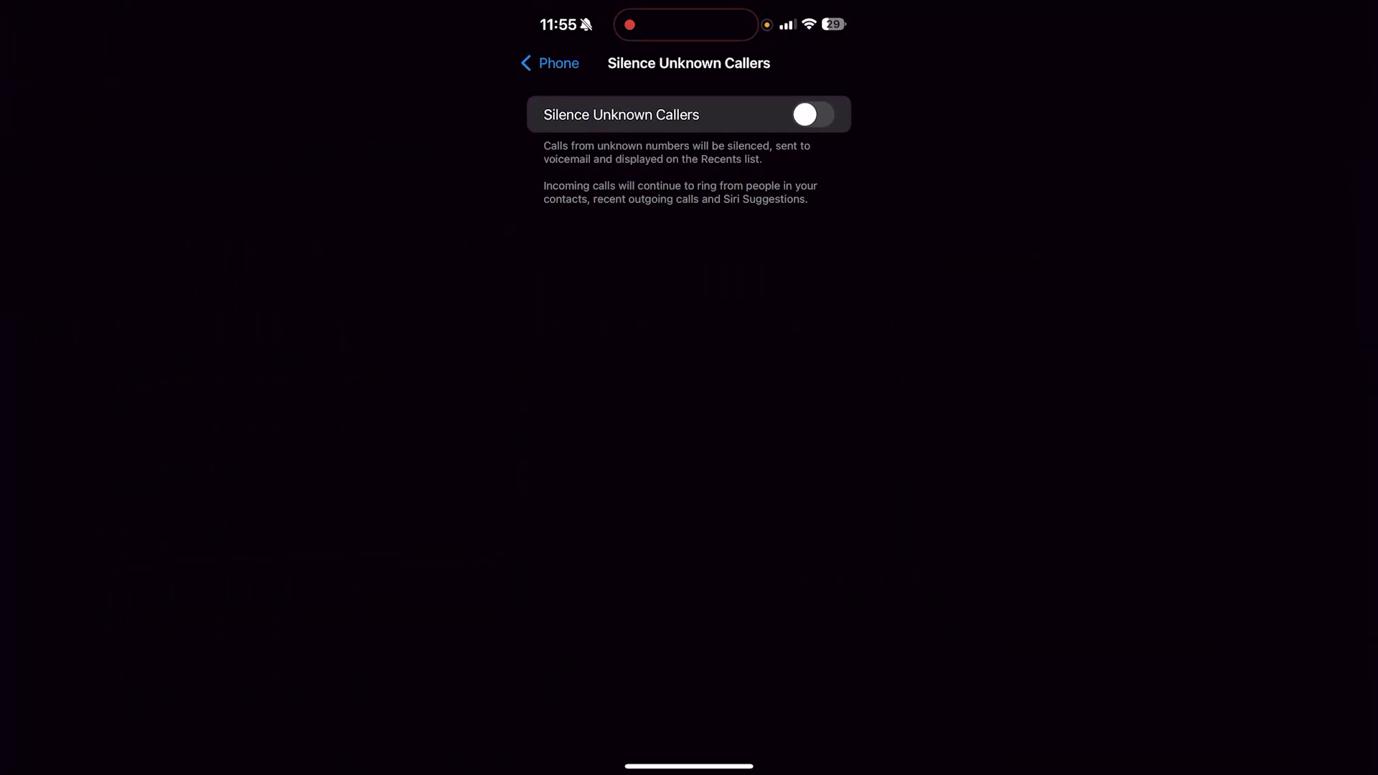